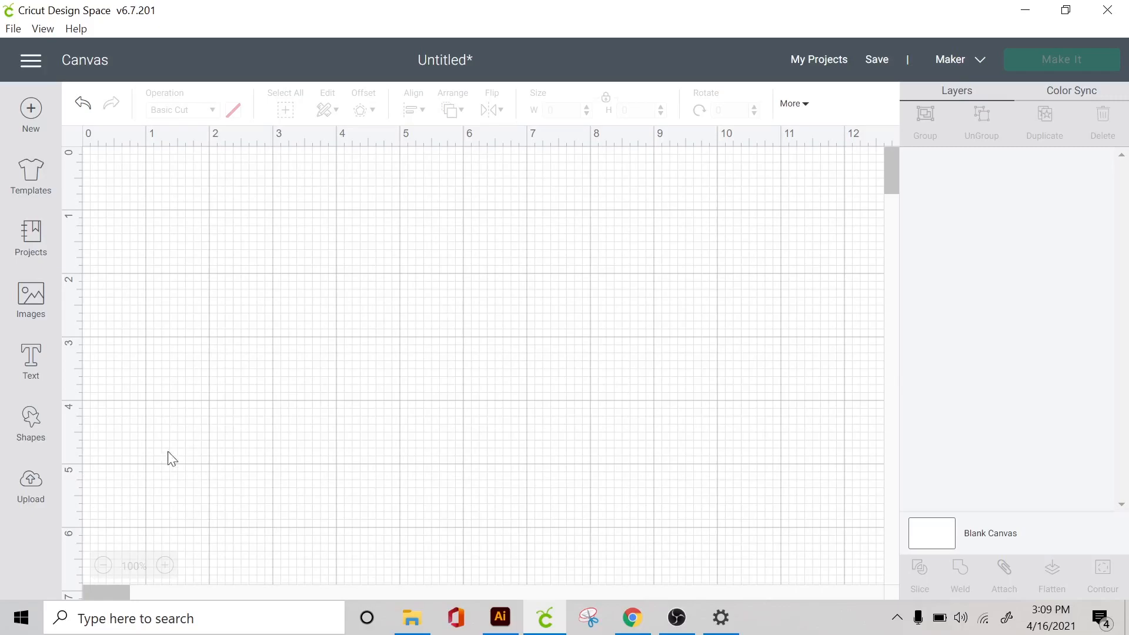
Insert the six-sticker bundle from the recent uploads onto the canvas and ungroup it into separate stickers
left_click(31, 493)
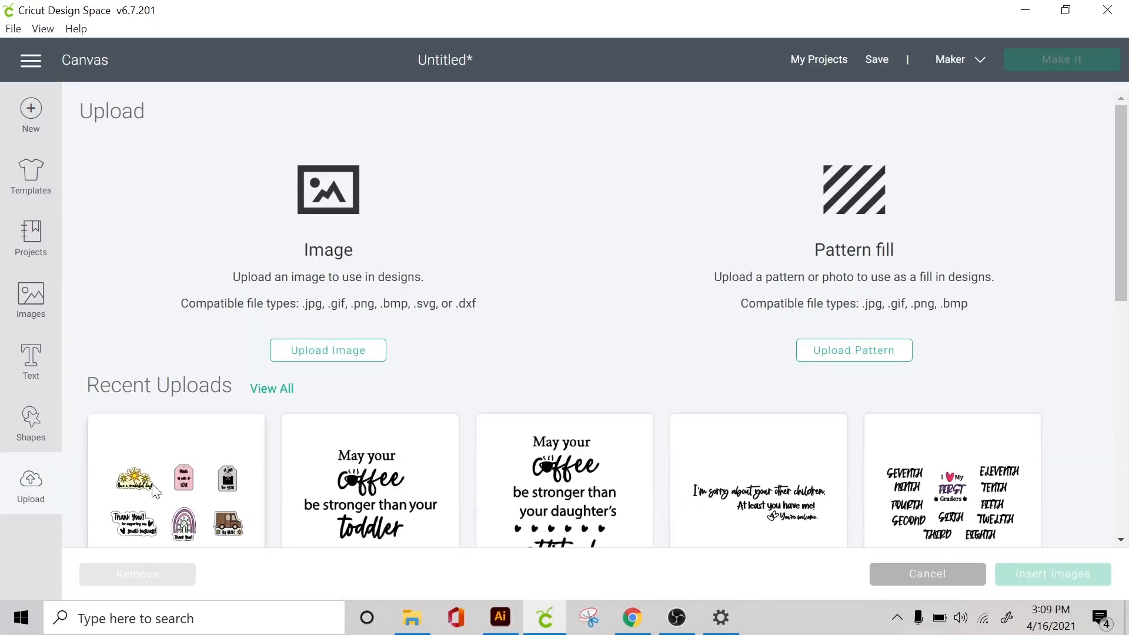
left_click(160, 496)
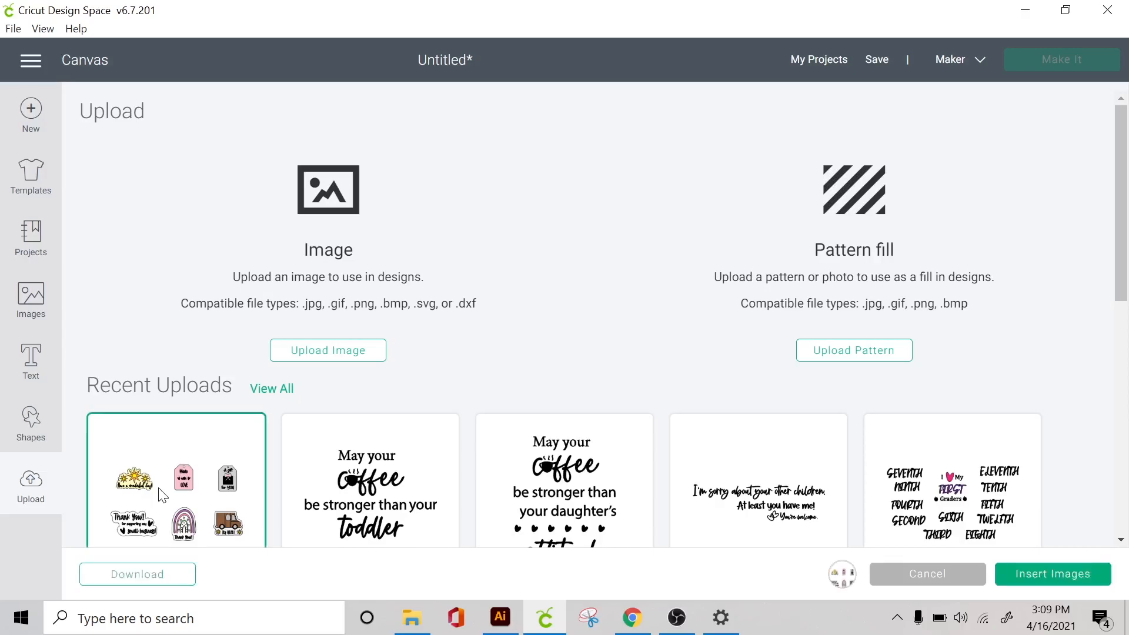
left_click(1049, 575)
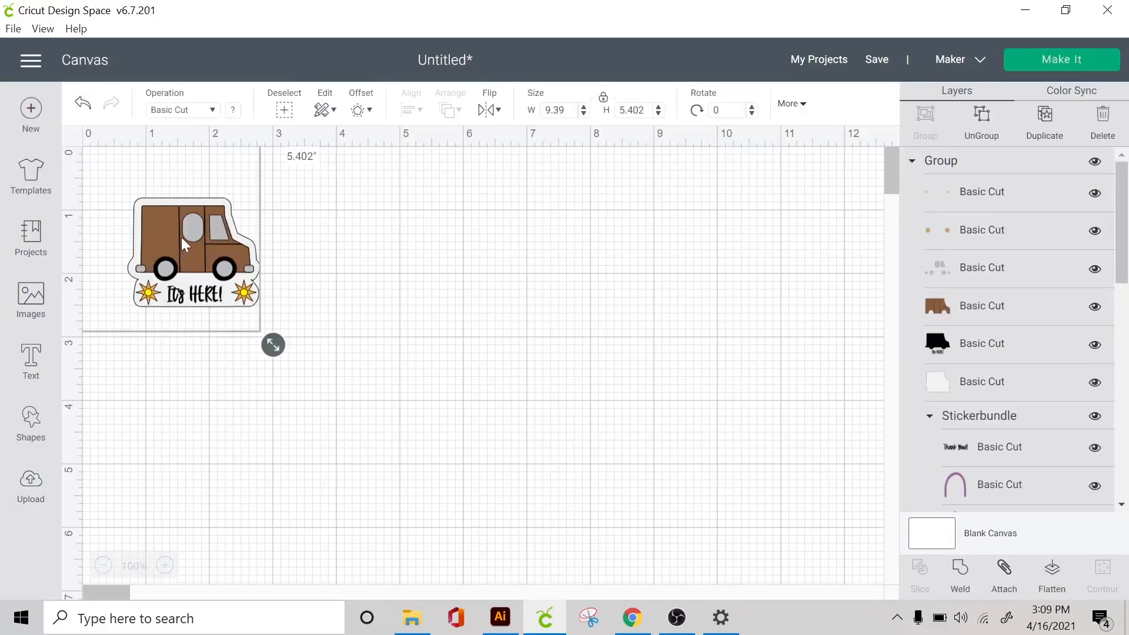
left_click_drag(442, 220, 449, 228)
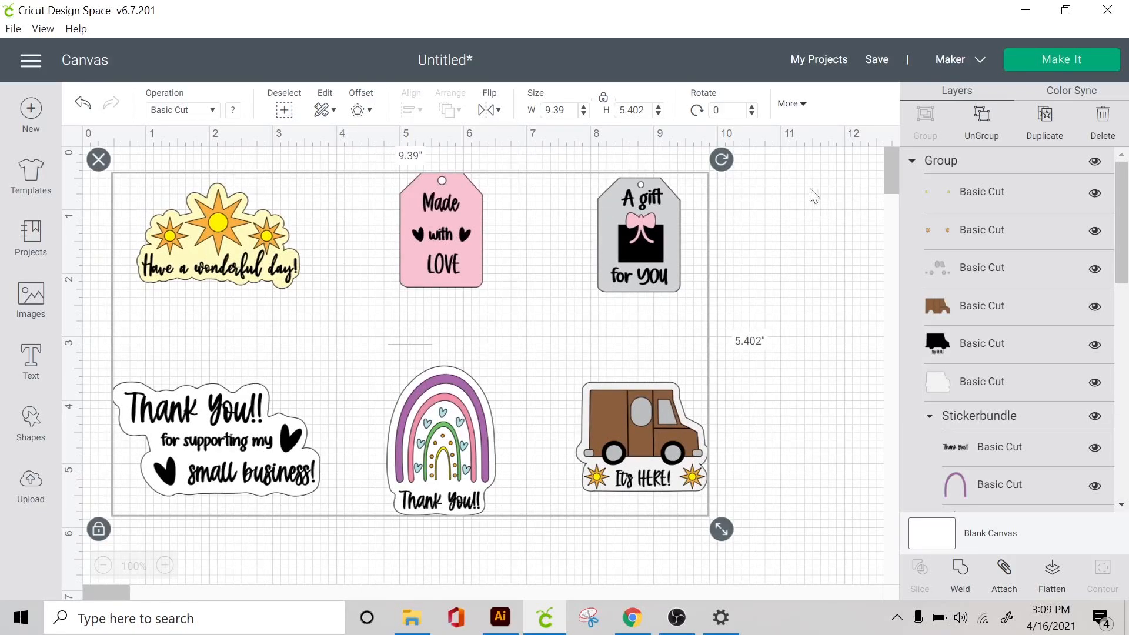
left_click(982, 124)
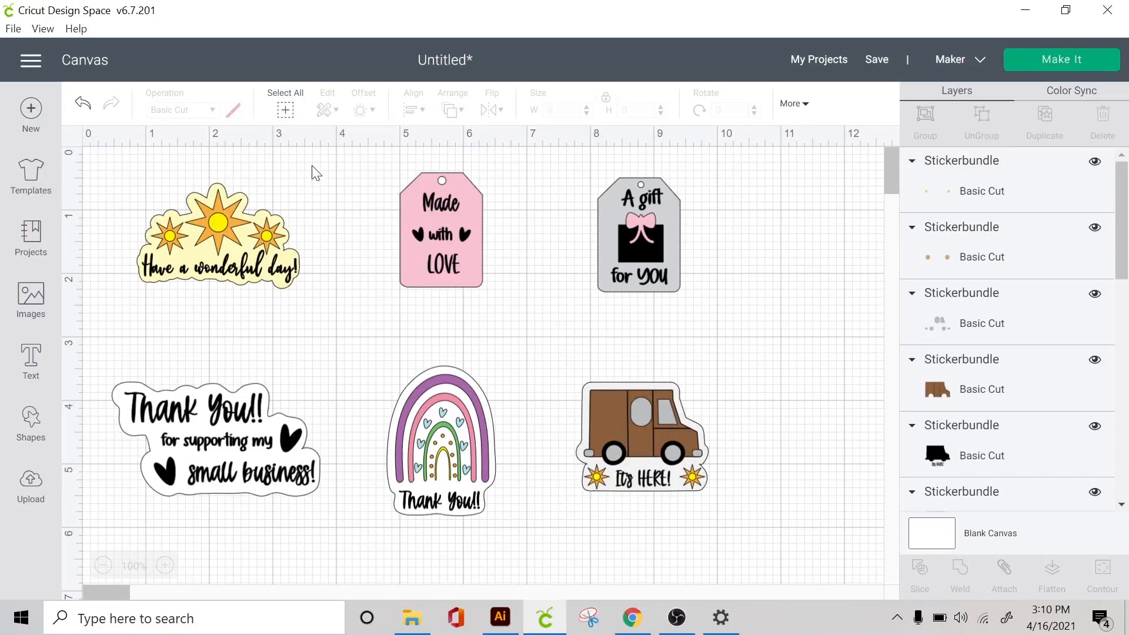
Set the "Have a wonderful day!" sun sticker to Standard Print Then Cut and flatten its layers
left_click_drag(313, 169, 124, 302)
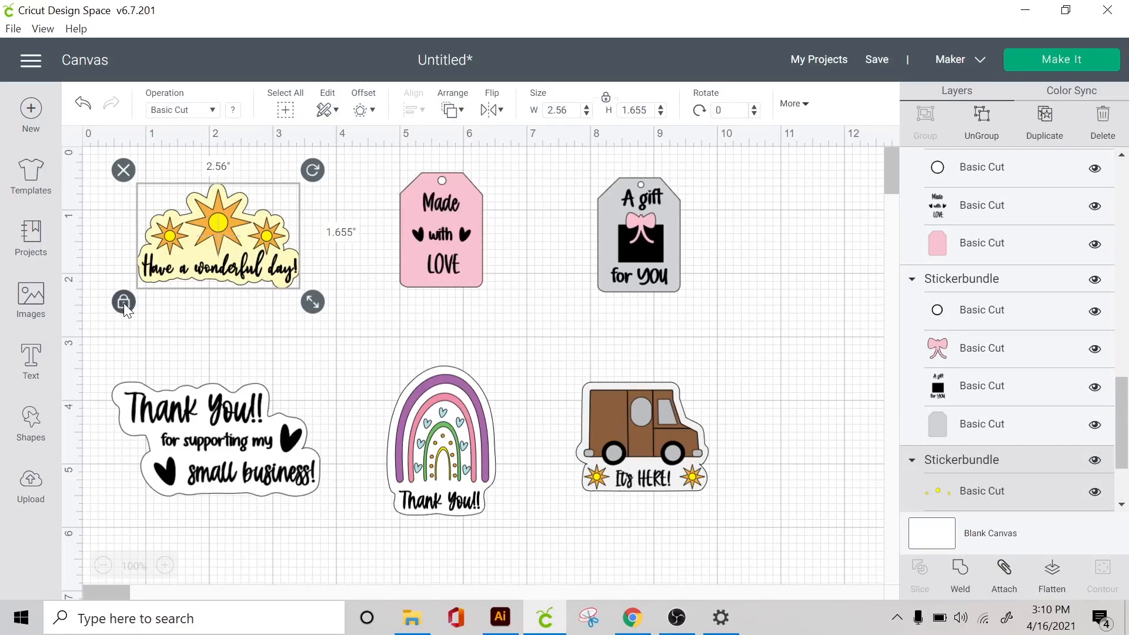
left_click(180, 113)
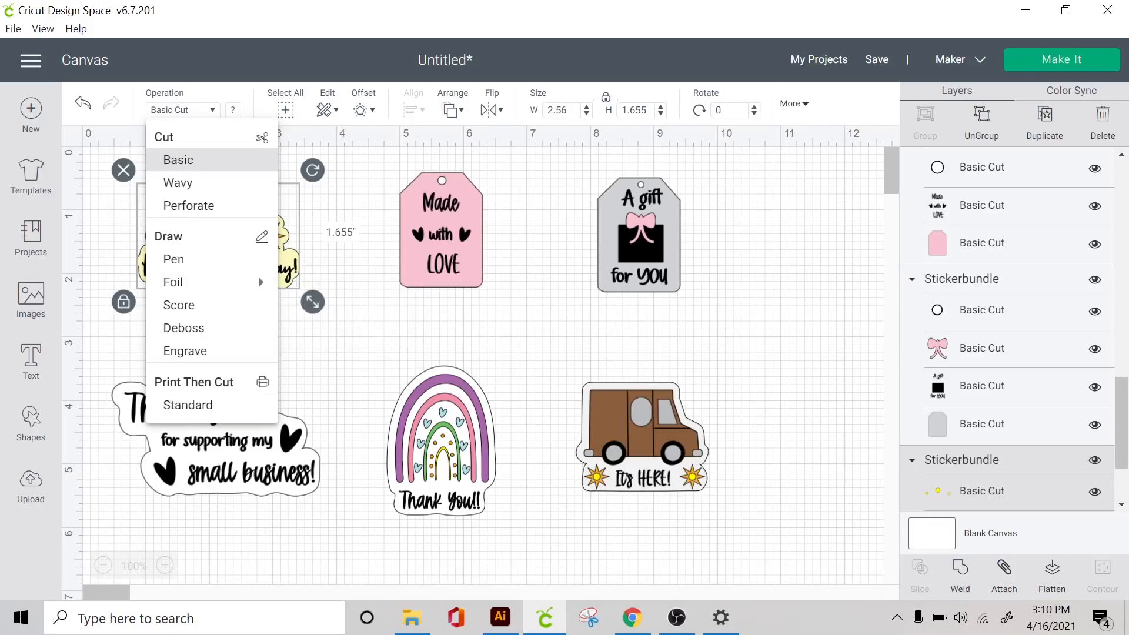
left_click(193, 408)
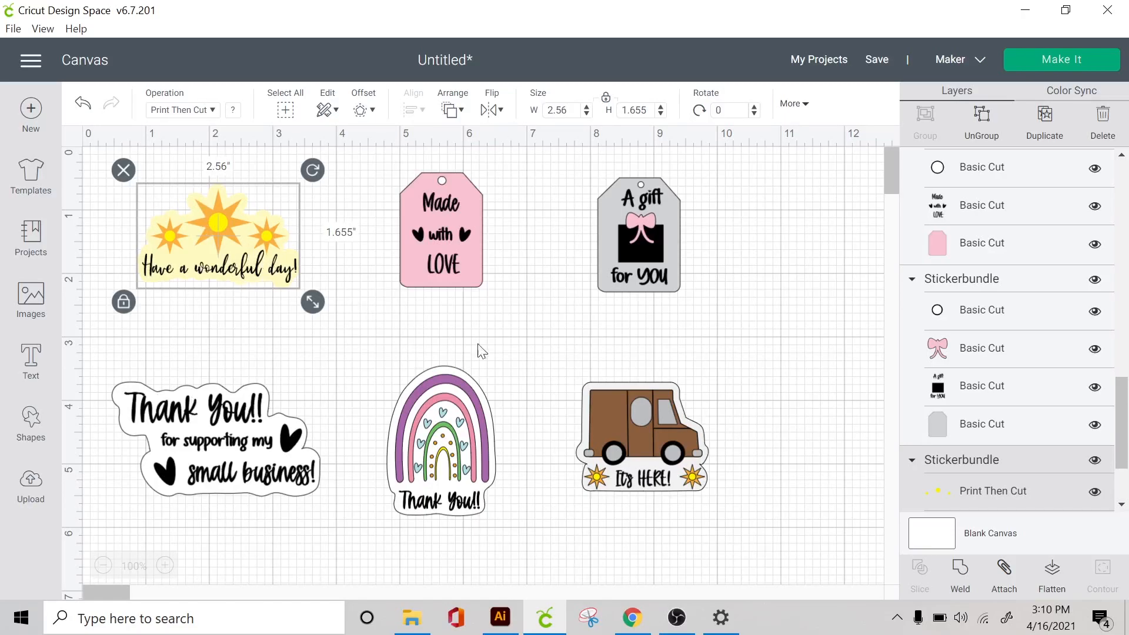
left_click(1052, 573)
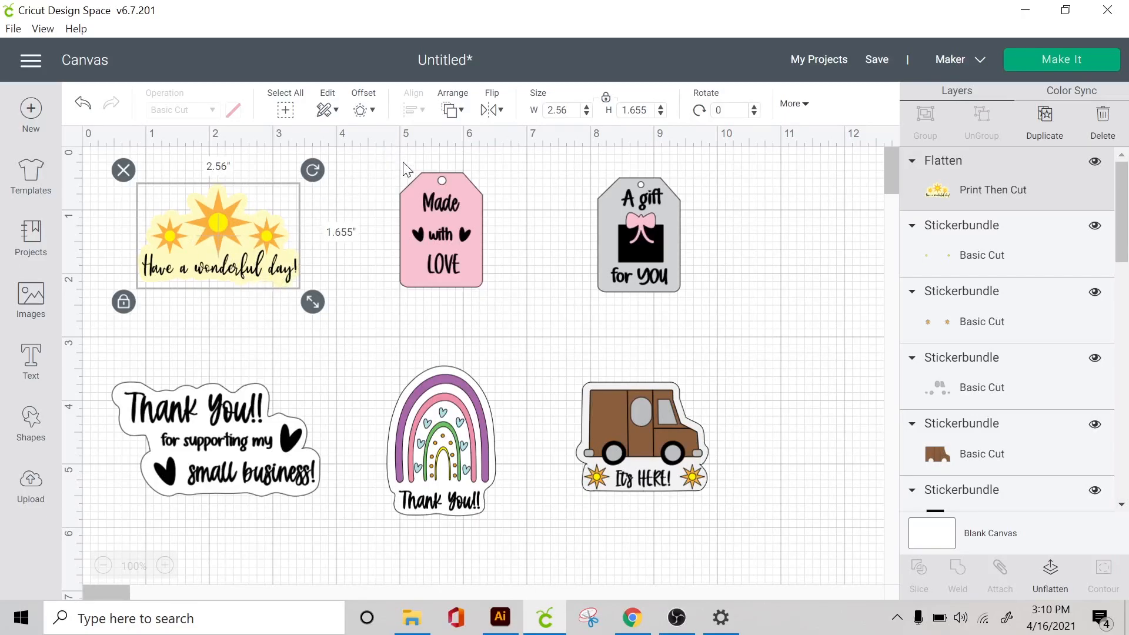
Flatten the pink "Made with LOVE" tag and the grey "A gift for YOU" tag, each as its own sticker
left_click(386, 172)
left_click_drag(368, 161, 526, 309)
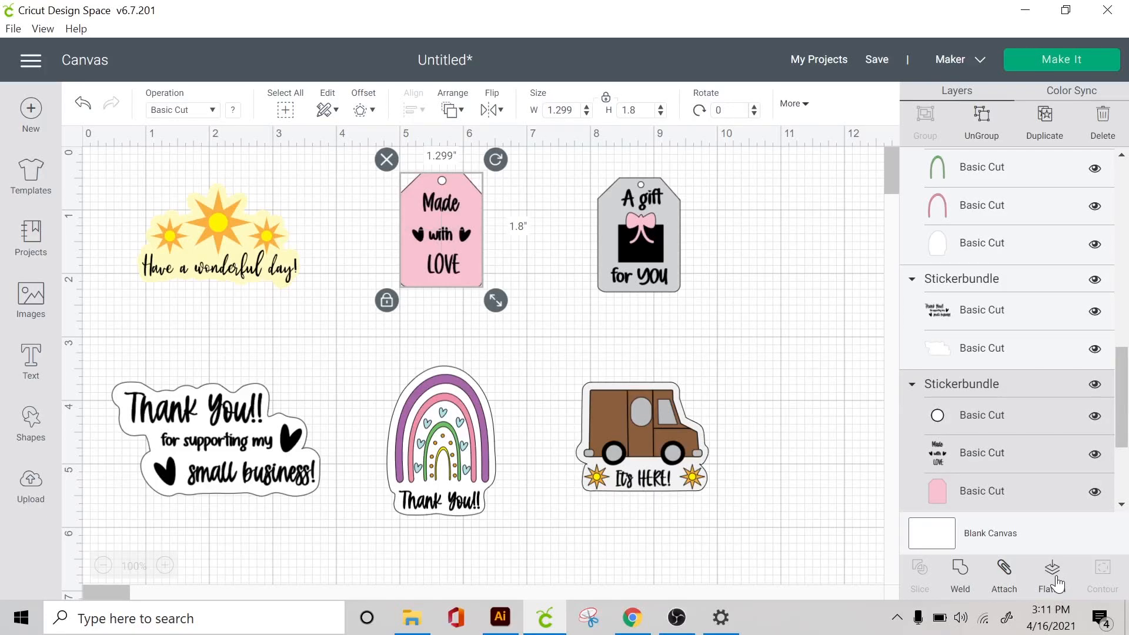
left_click(1053, 581)
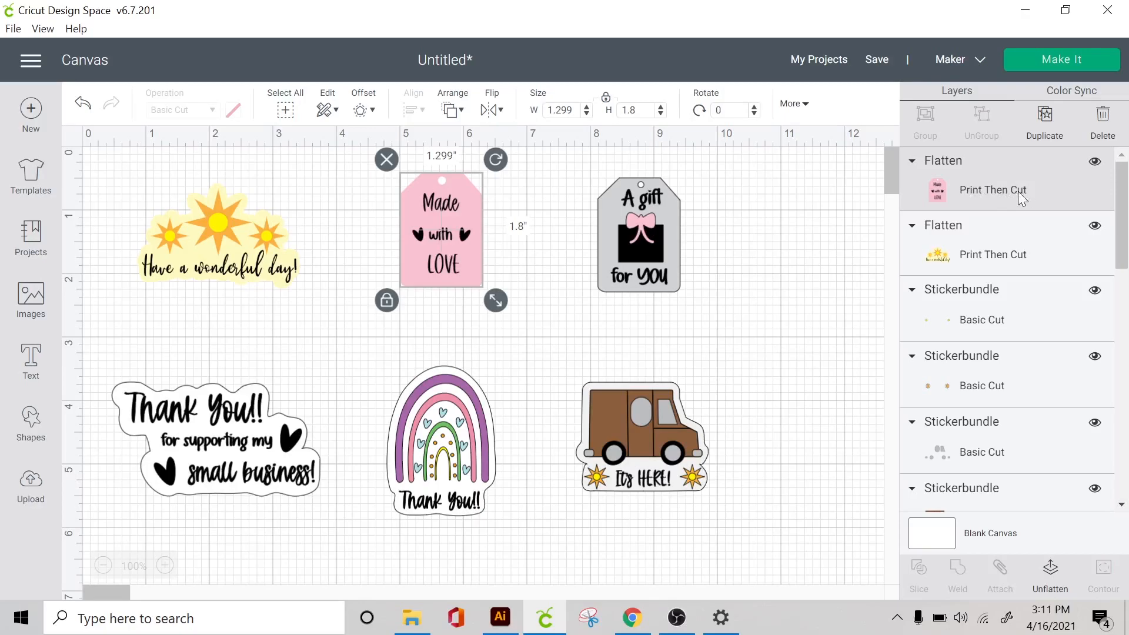
left_click(736, 166)
left_click_drag(709, 159, 576, 318)
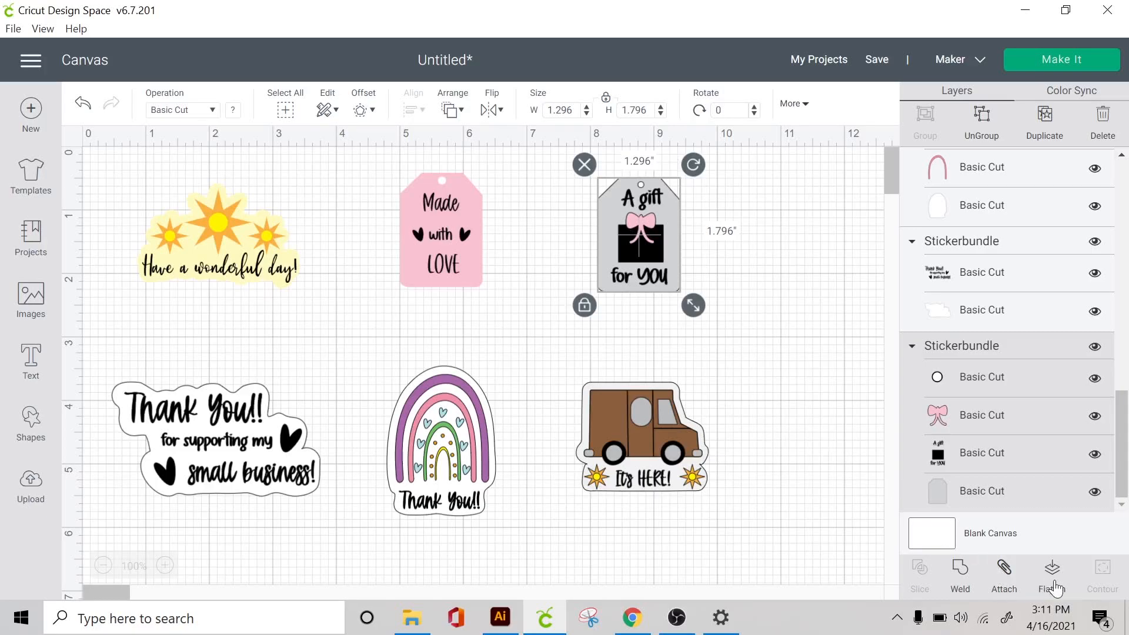
left_click(1053, 582)
Flatten the small business thank-you, rainbow and "It's HERE!" truck stickers one by one as separate stickers
left_click_drag(341, 348, 118, 549)
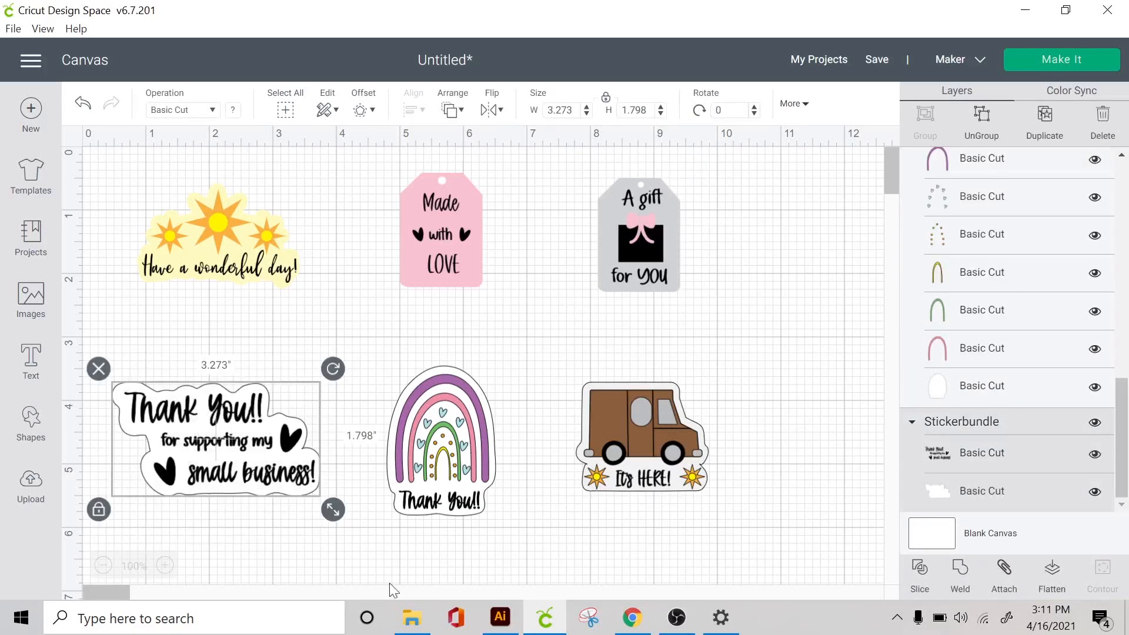
left_click(1055, 584)
left_click_drag(520, 362, 365, 515)
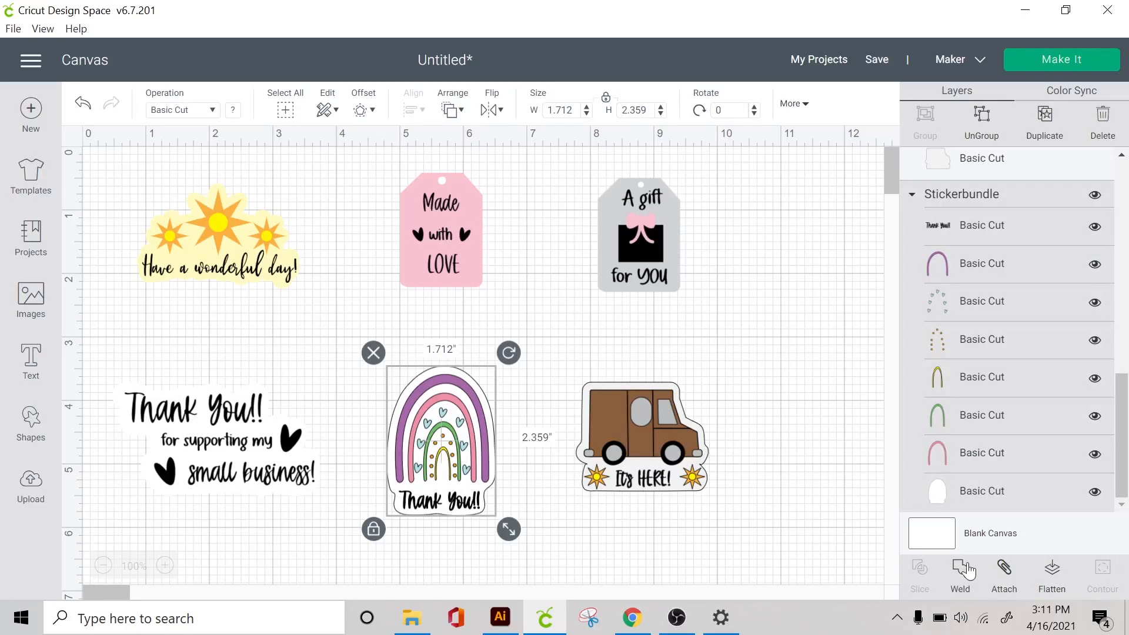
left_click(1052, 583)
left_click_drag(731, 373, 582, 499)
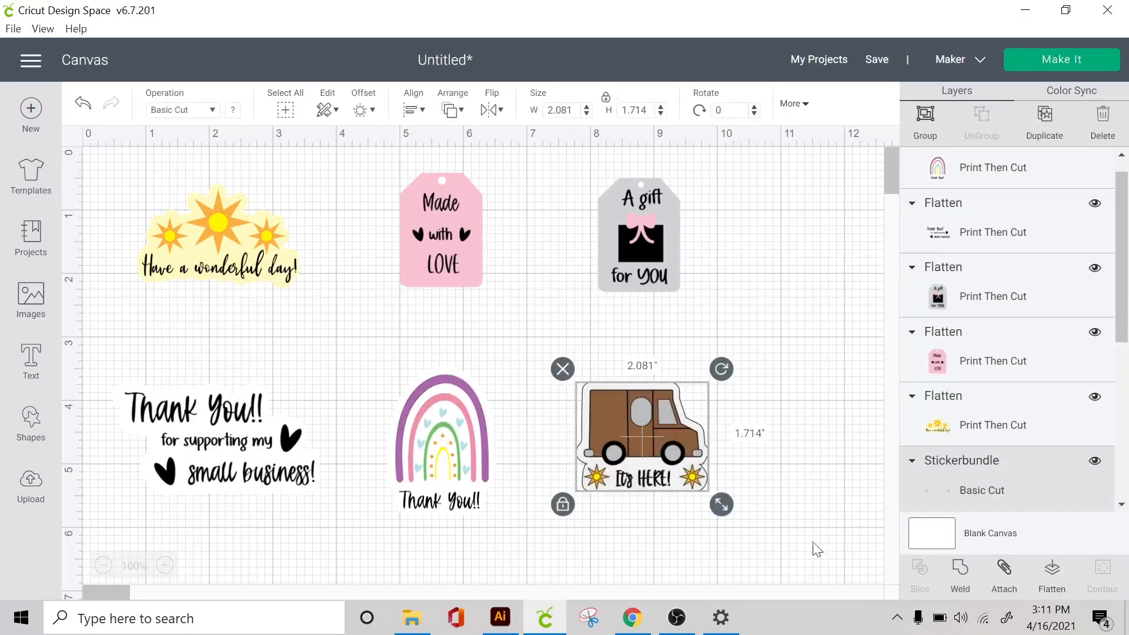
left_click(1053, 580)
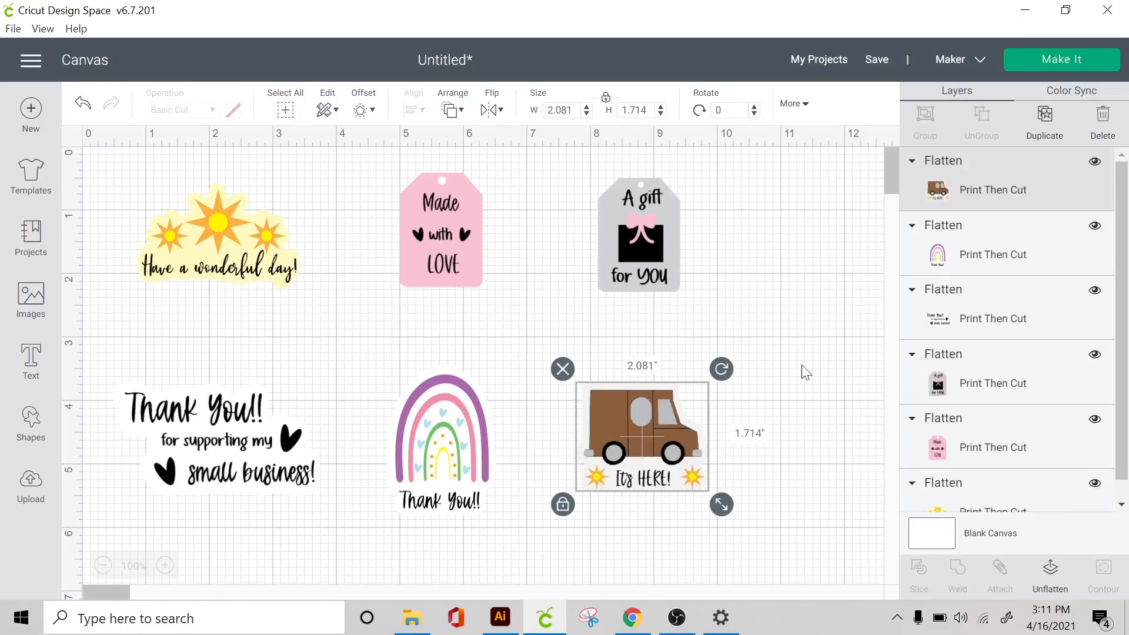
Duplicate the truck and sun stickers once each, and duplicate the complete set of stickers once
left_click(1044, 123)
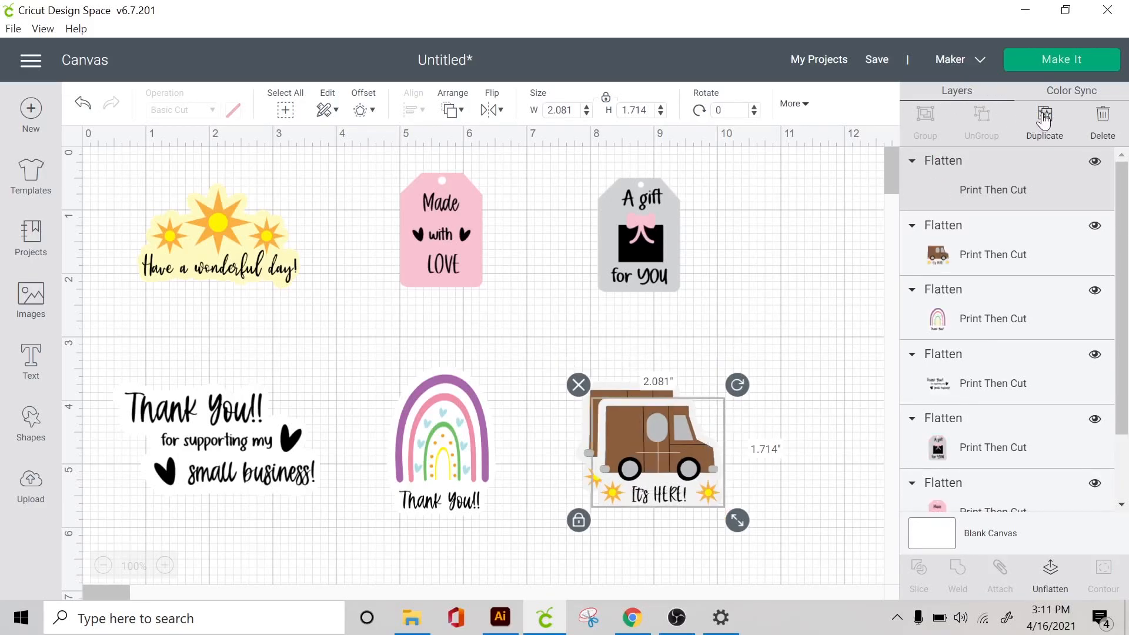
left_click_drag(350, 195, 131, 322)
left_click(1046, 122)
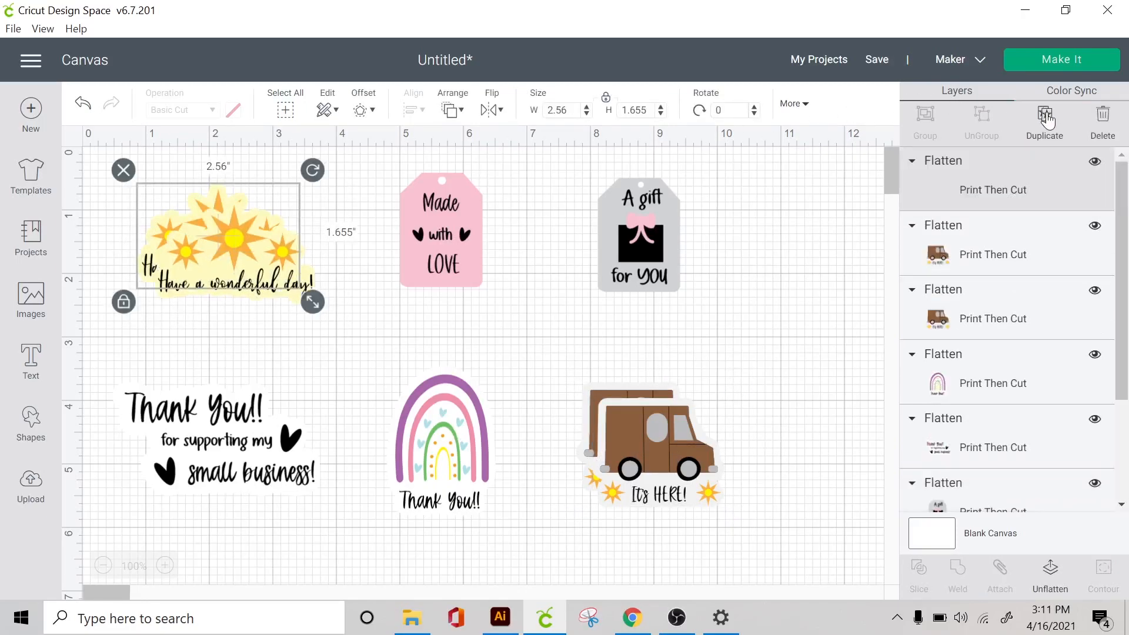
left_click_drag(771, 180, 127, 513)
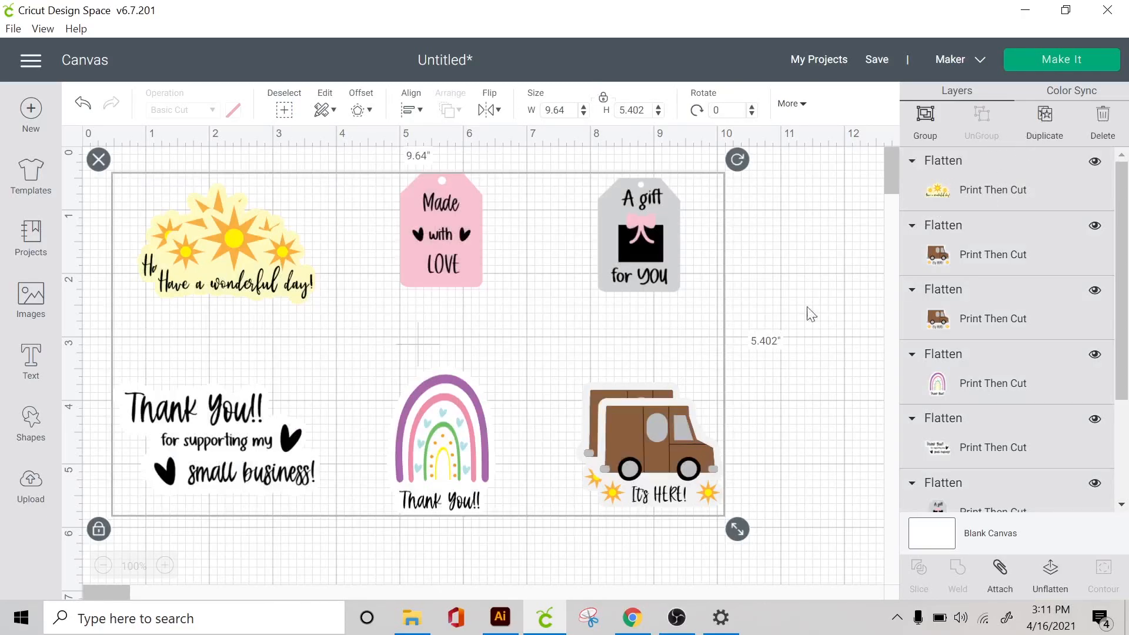
left_click(1046, 117)
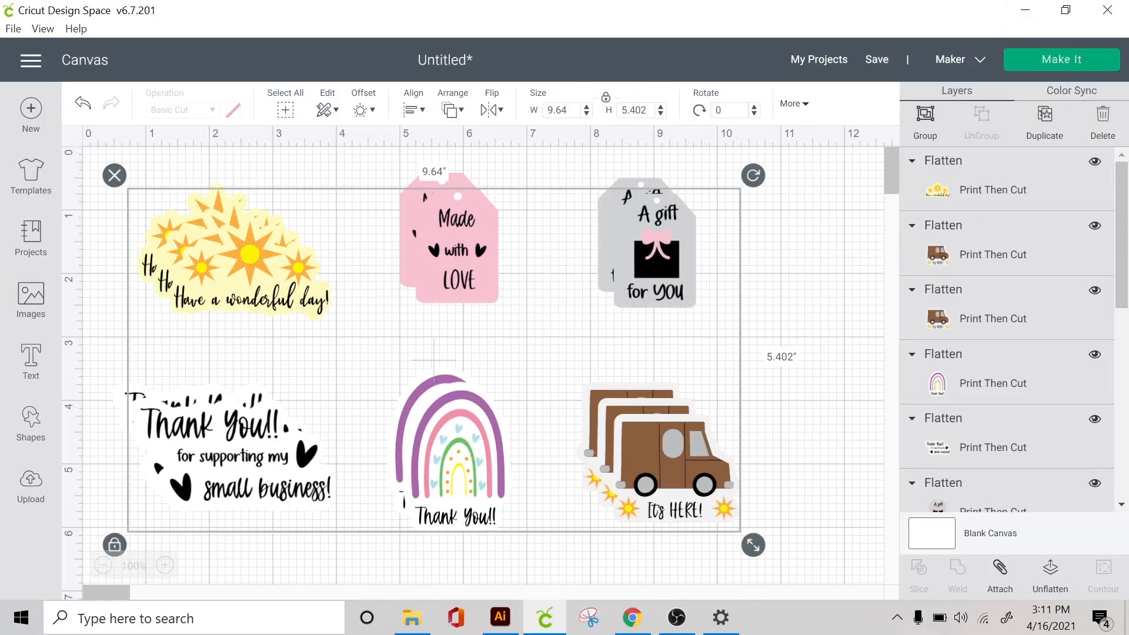
Start making the project and review the sticker layout on both Print Then Cut mats
left_click(1058, 60)
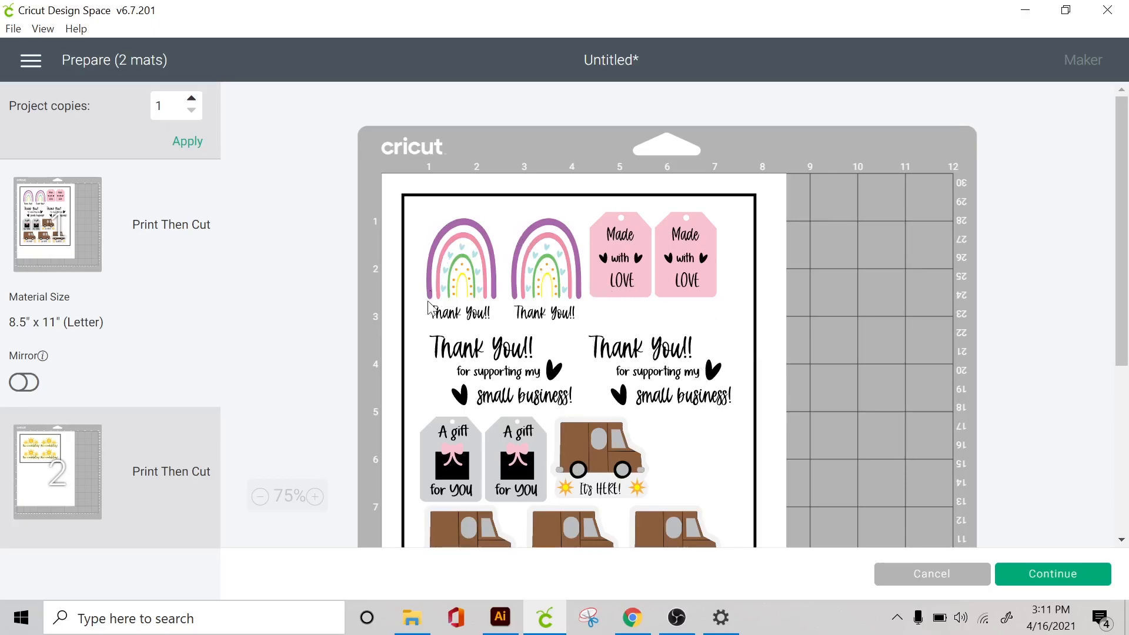
scroll(542, 355, "down", 3)
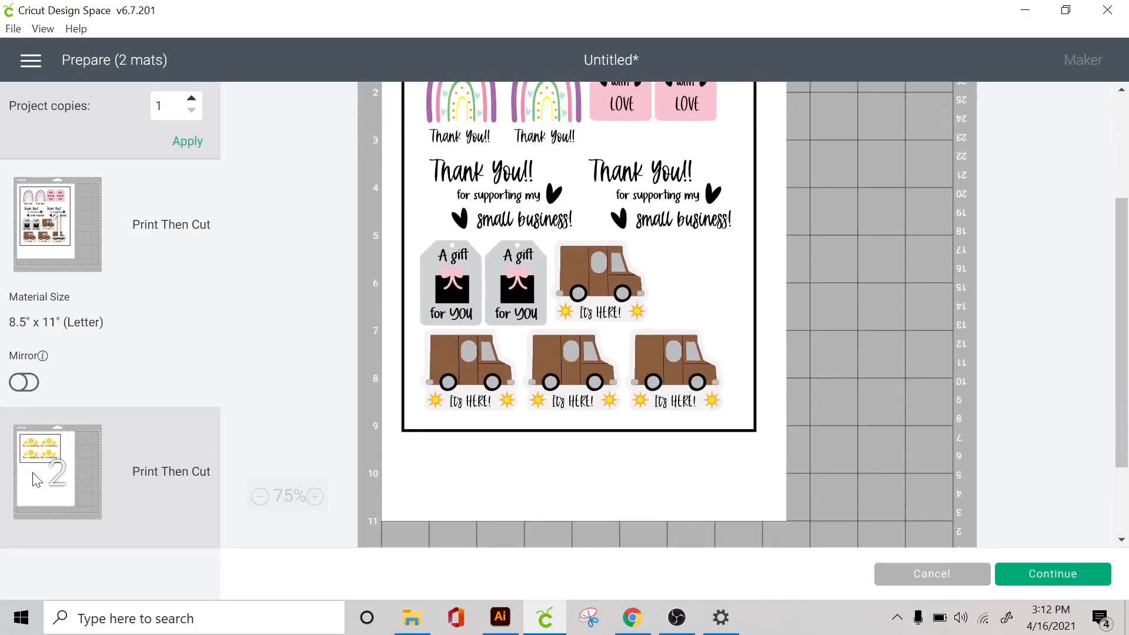
left_click(29, 475)
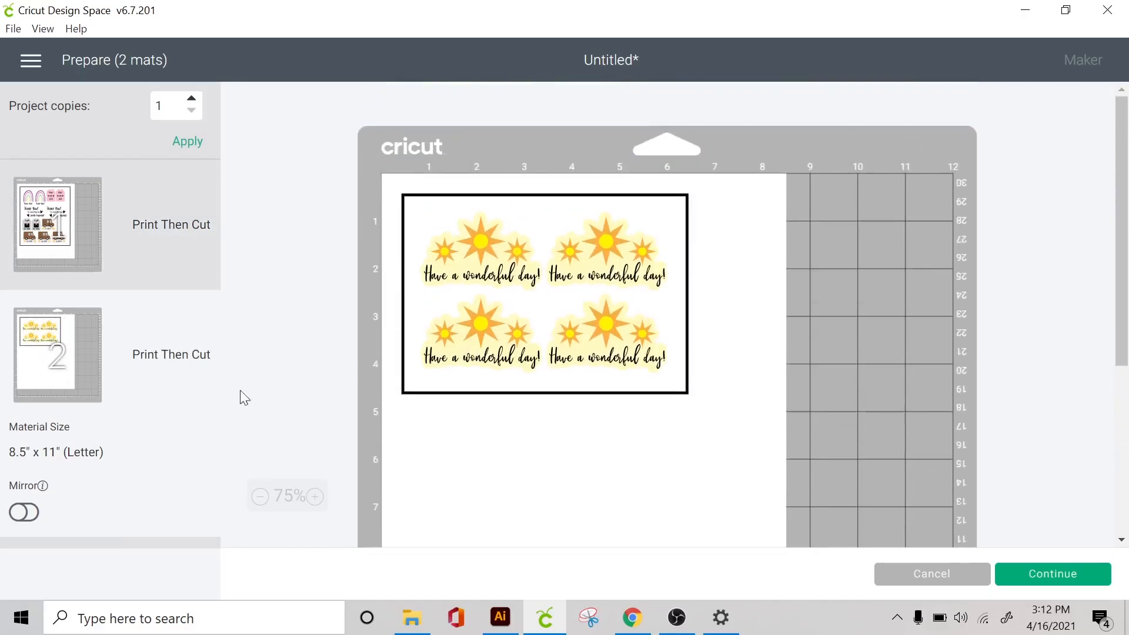
left_click(47, 232)
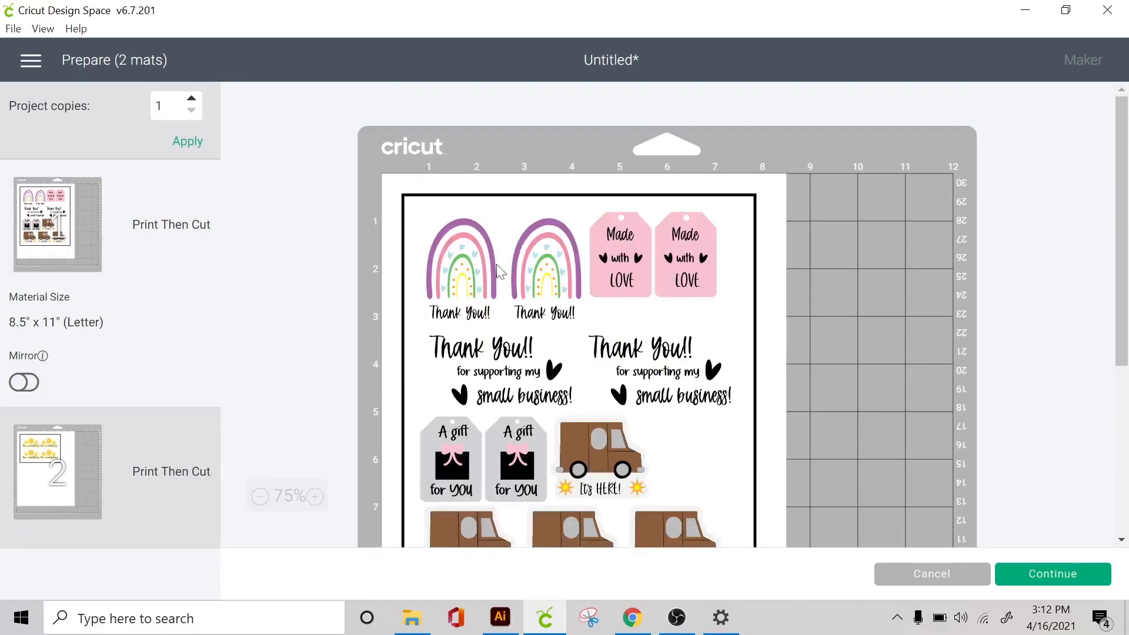